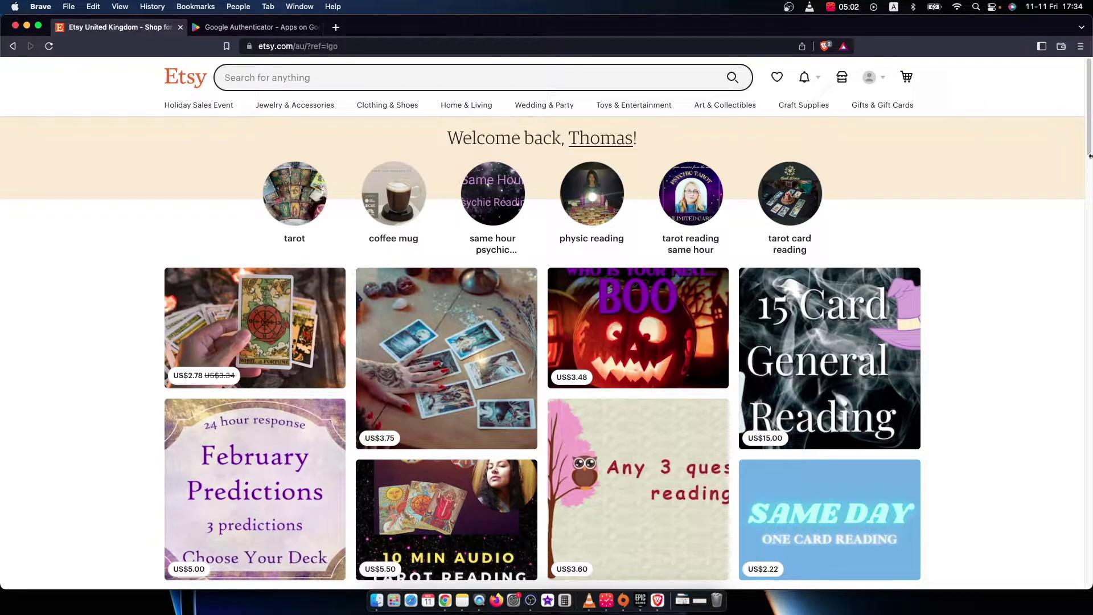
Go to Account settings from the avatar menu in the Etsy header.
click(869, 79)
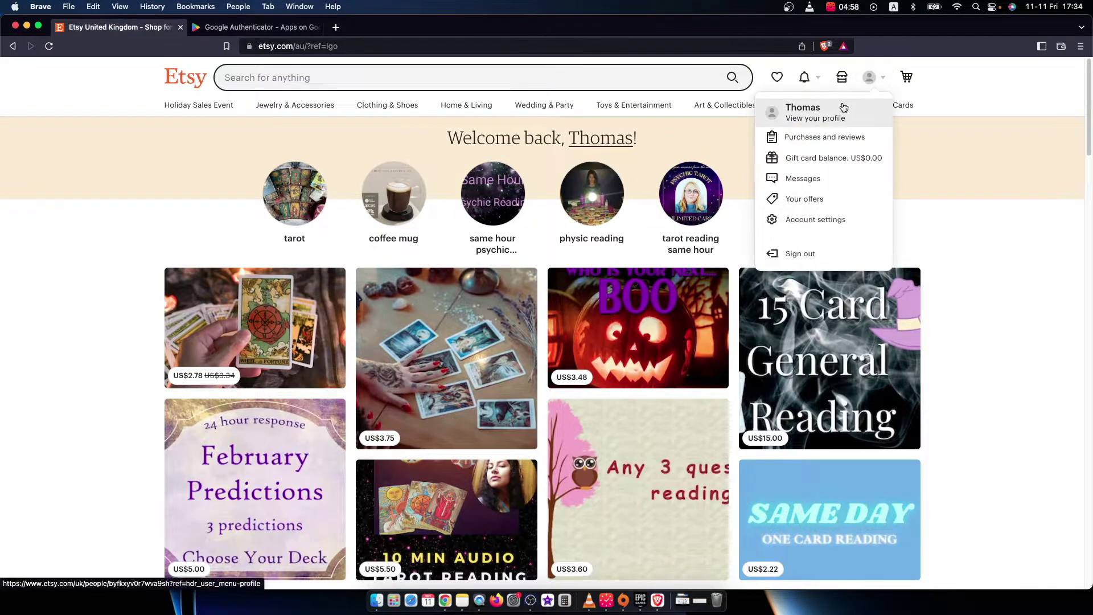
click(772, 219)
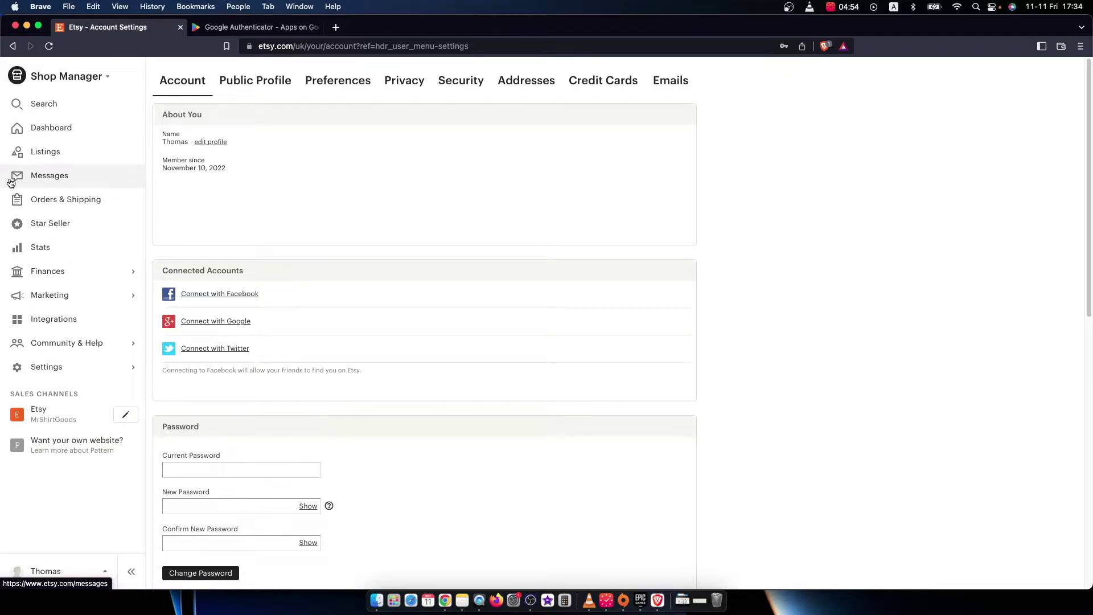
Show the Security tab, then switch to the Google Authenticator app page.
click(465, 86)
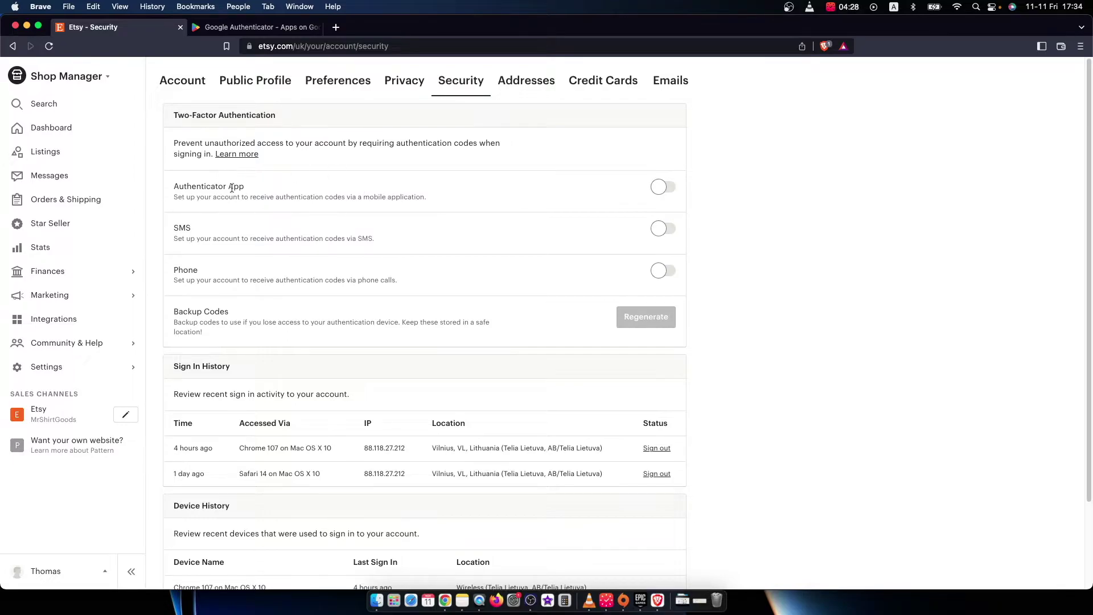
click(257, 27)
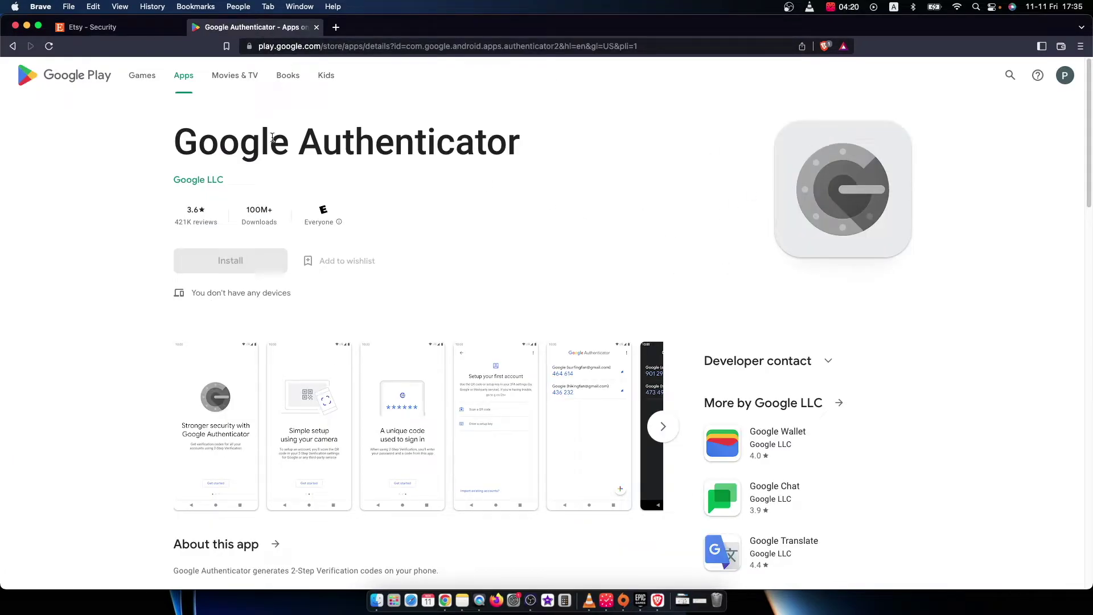
drag(173, 144, 522, 145)
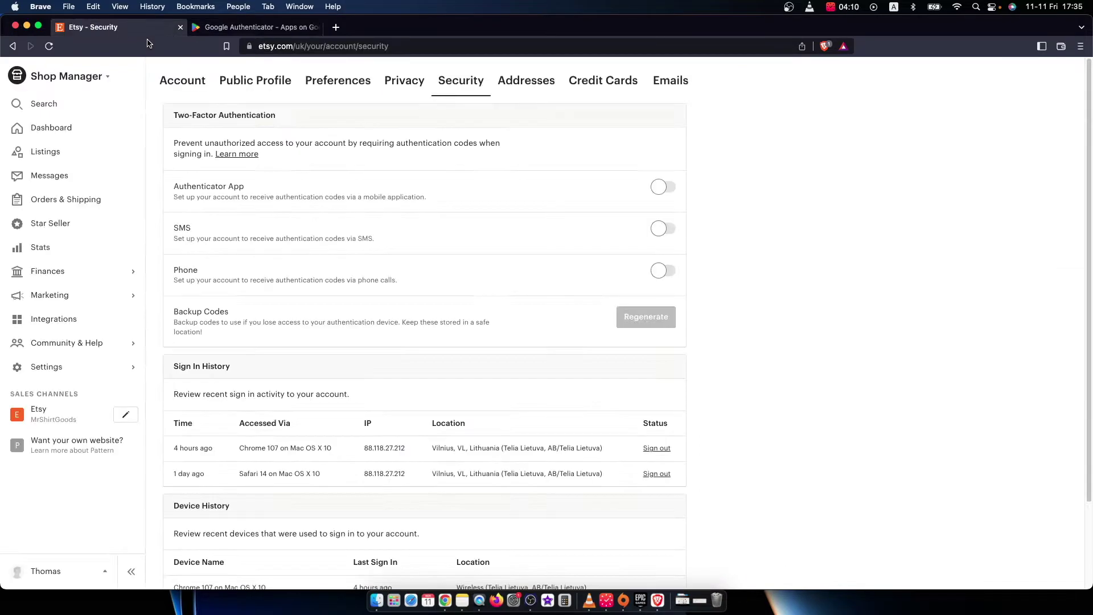
Turn on Authenticator App two-factor and continue to the QR code.
click(658, 186)
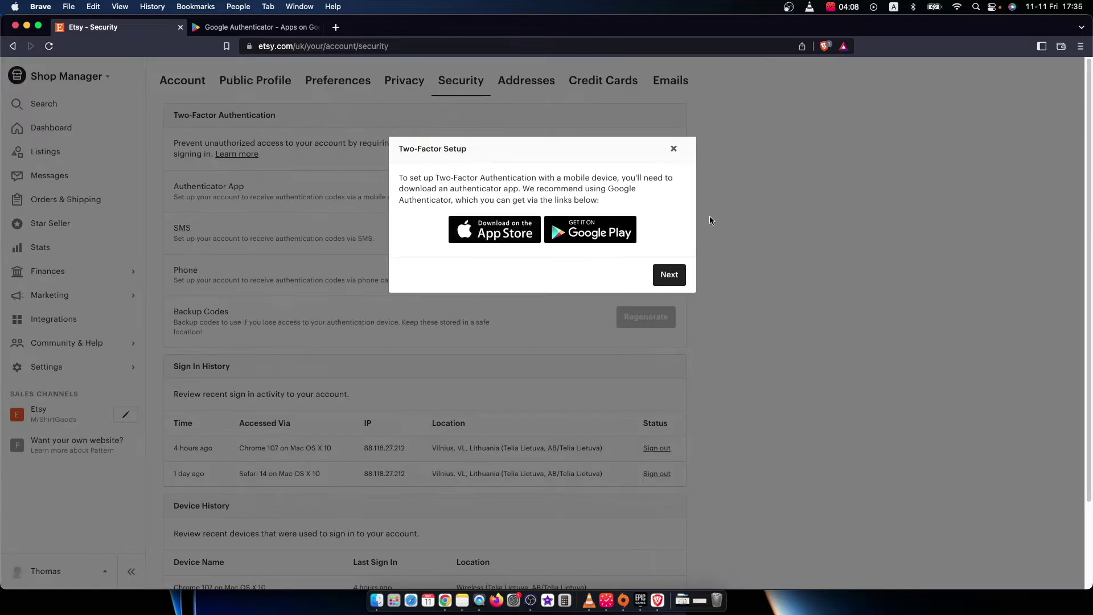
click(671, 275)
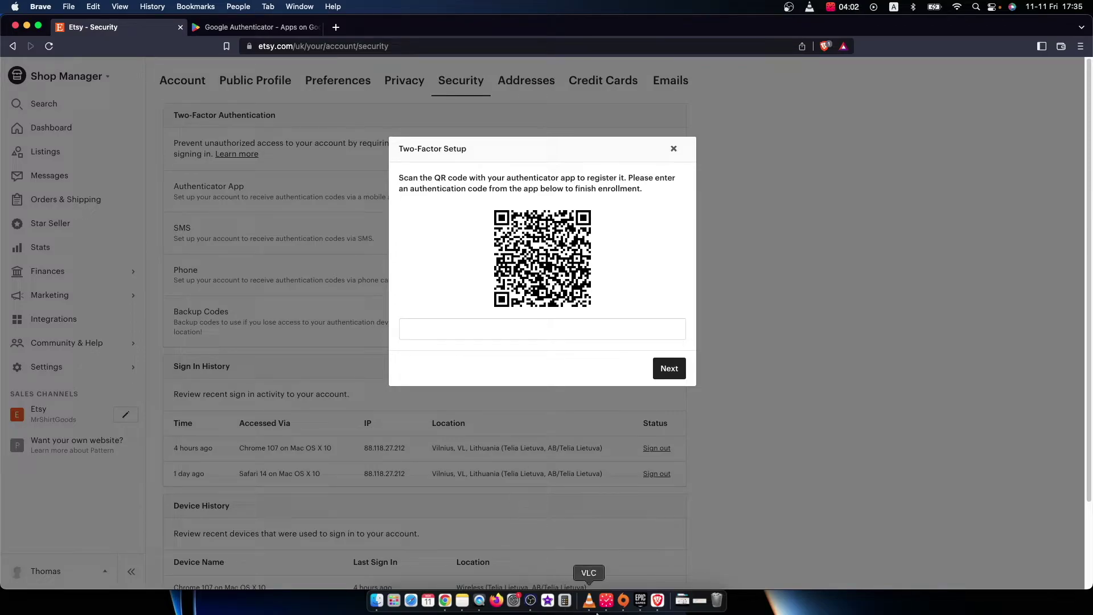
click(479, 602)
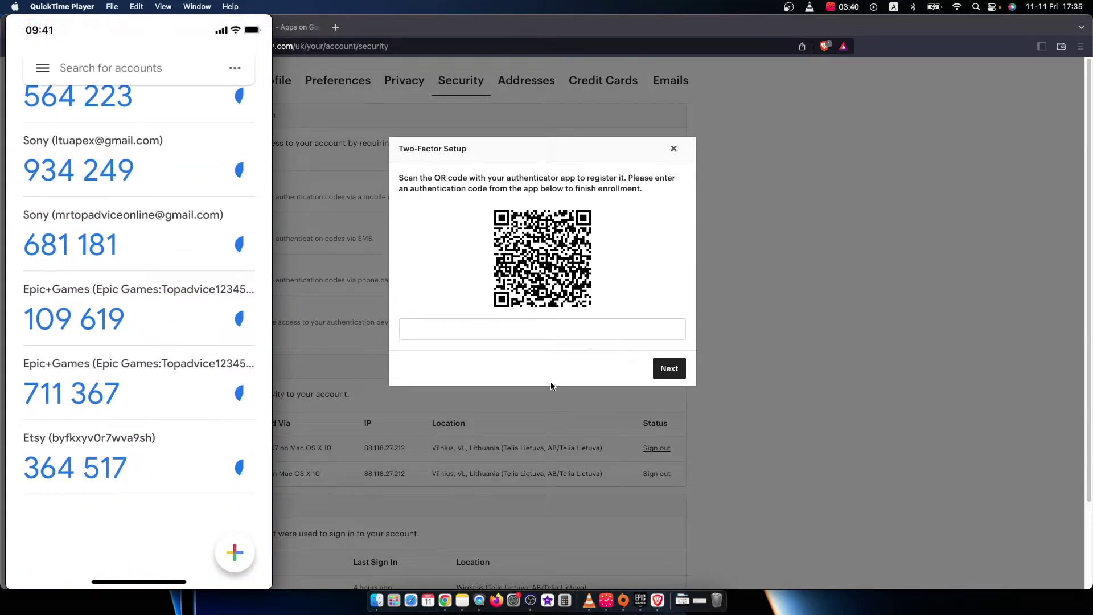
click(513, 336)
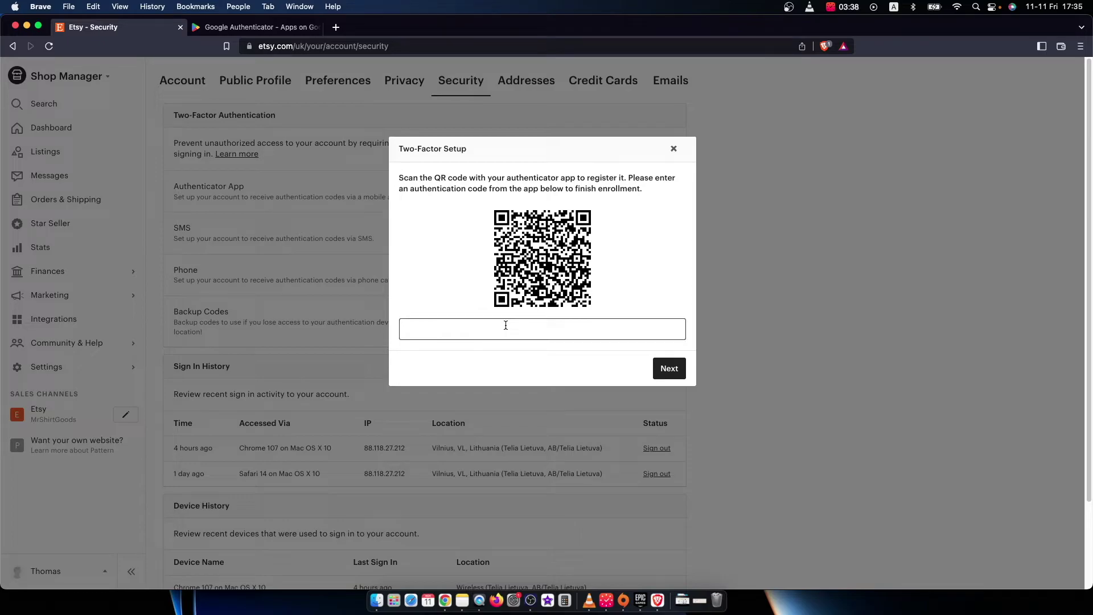
Submit the six-digit Google Authenticator code to confirm enrollment.
click(668, 368)
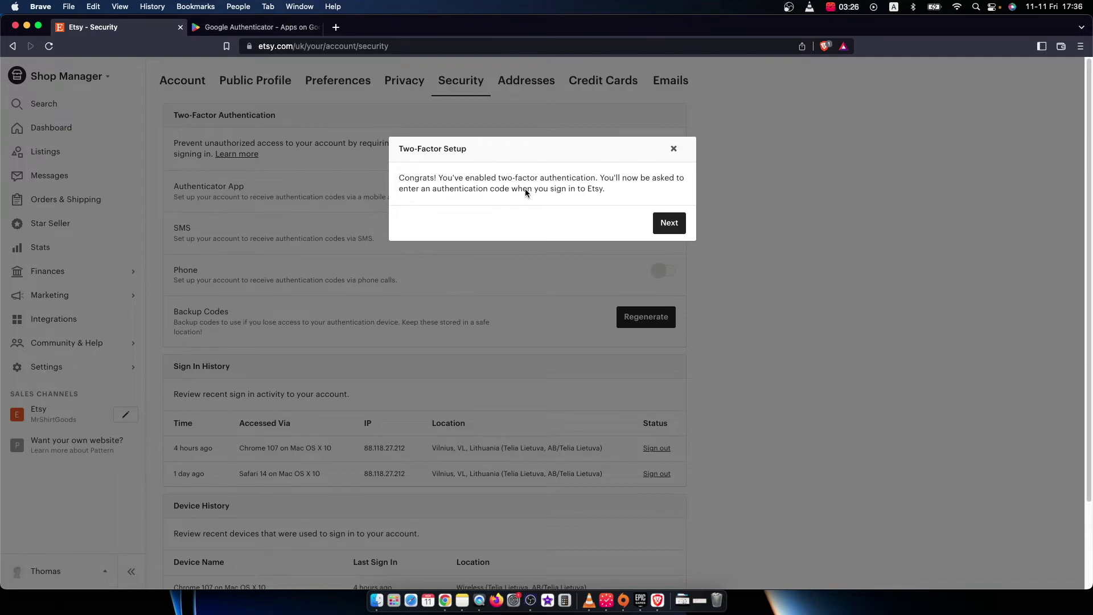
Continue past the confirmation to the backup codes, then close the list.
click(663, 224)
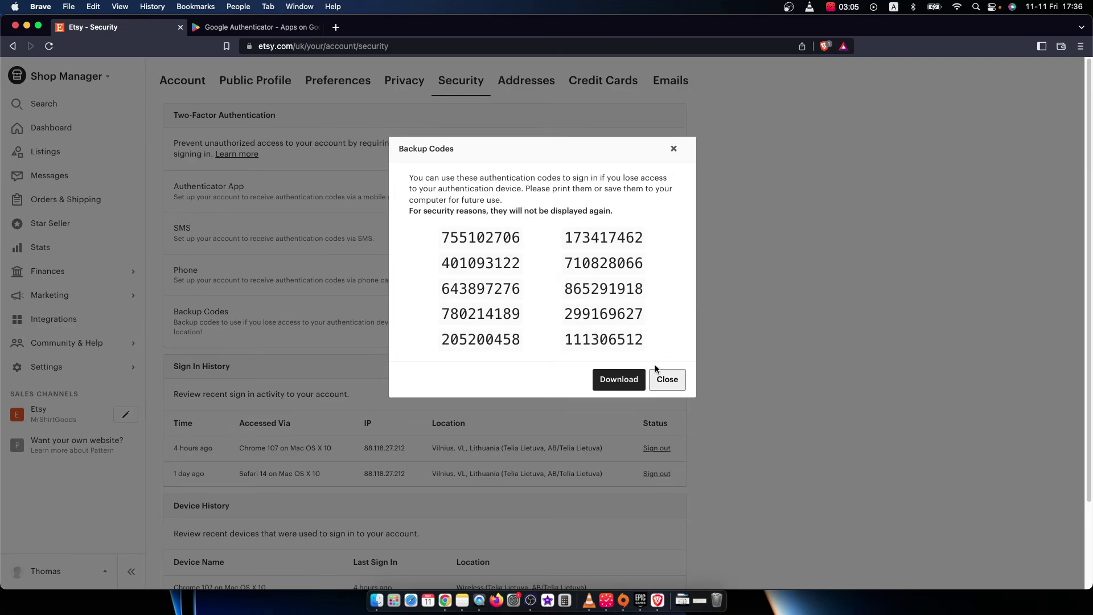
click(662, 378)
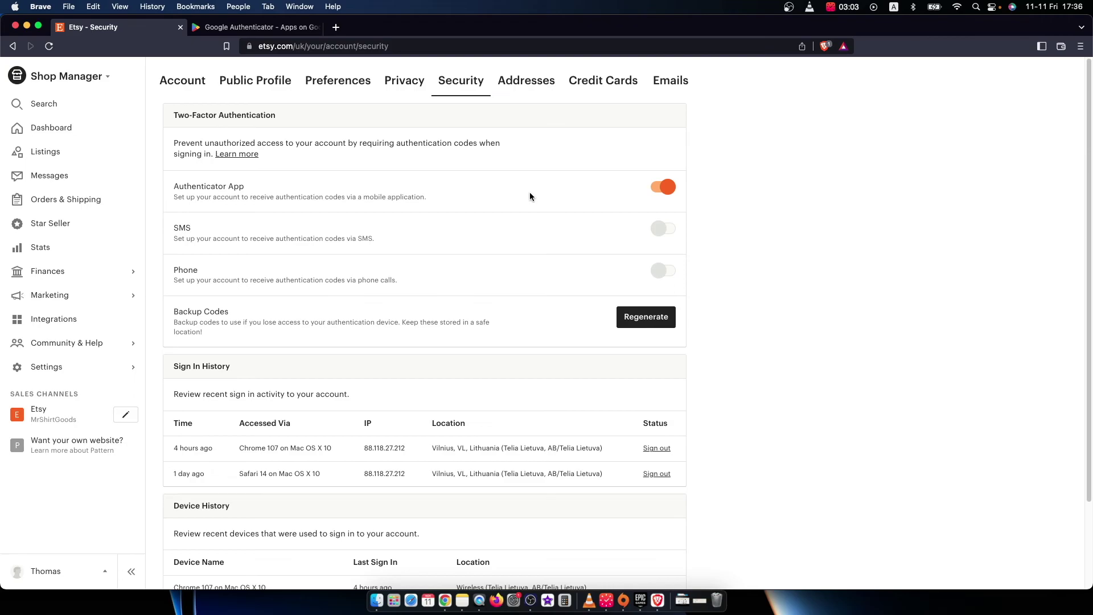